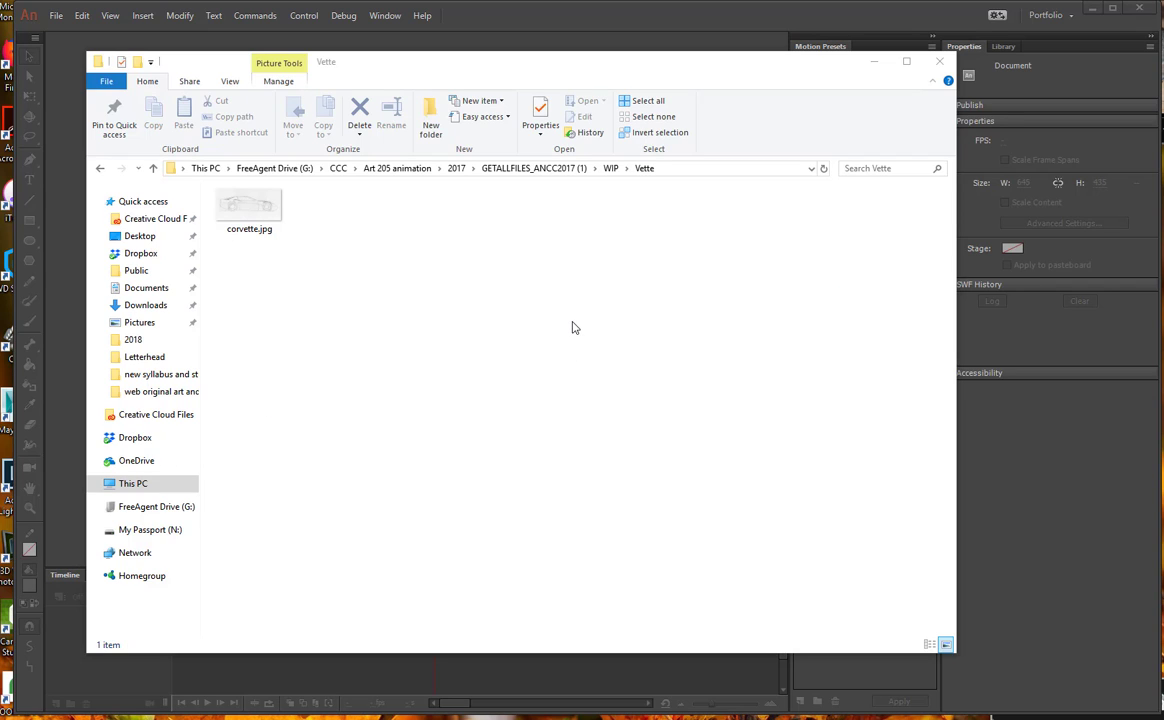
Close the File Explorer window showing the Vette folder to return to Animate
left_click(939, 61)
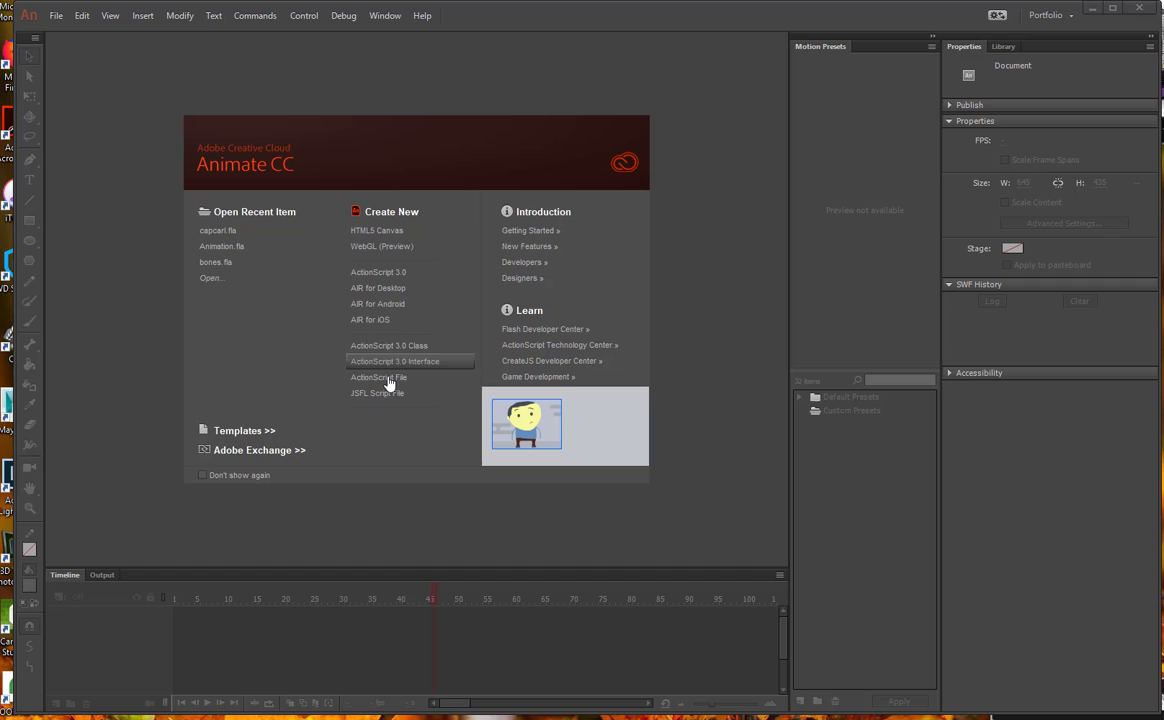
Create a new ActionScript 3.0 document from the Welcome screen
left_click(380, 273)
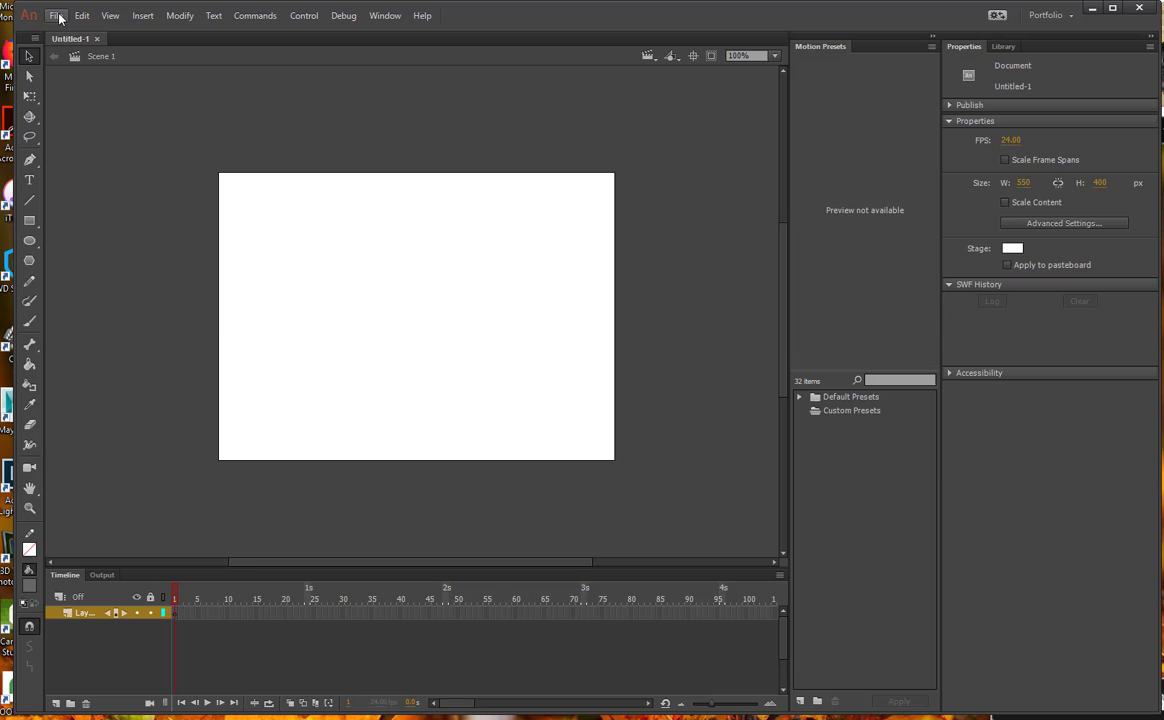
left_click(57, 16)
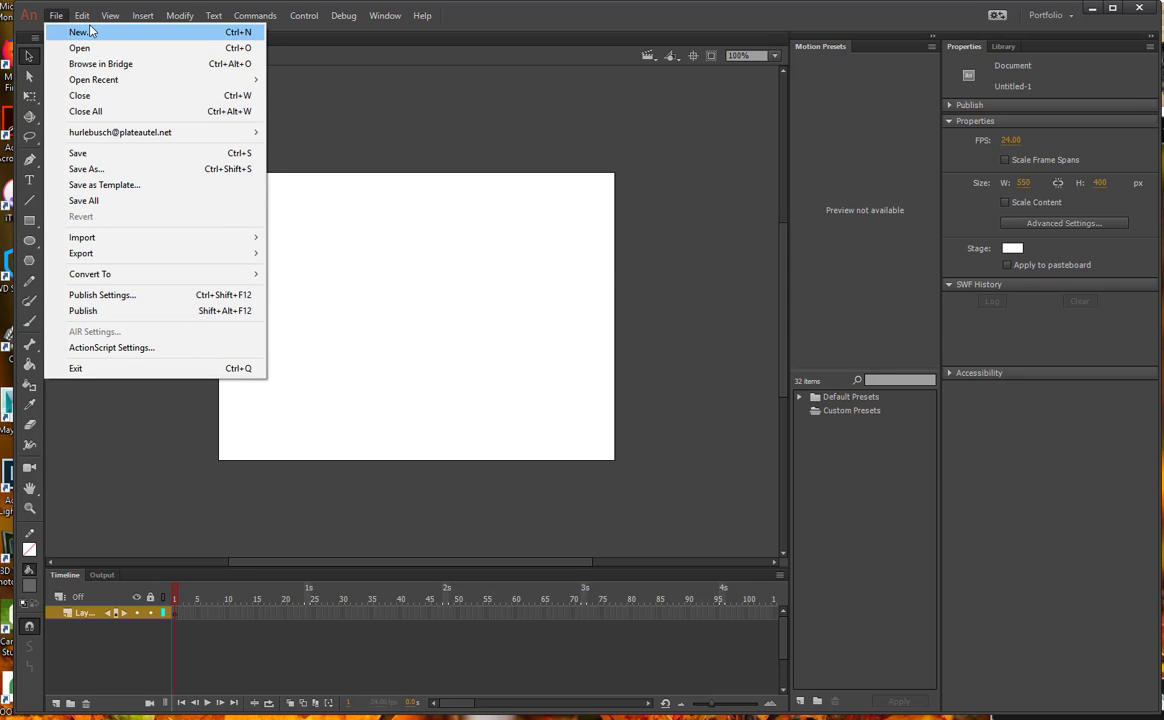
left_click(90, 31)
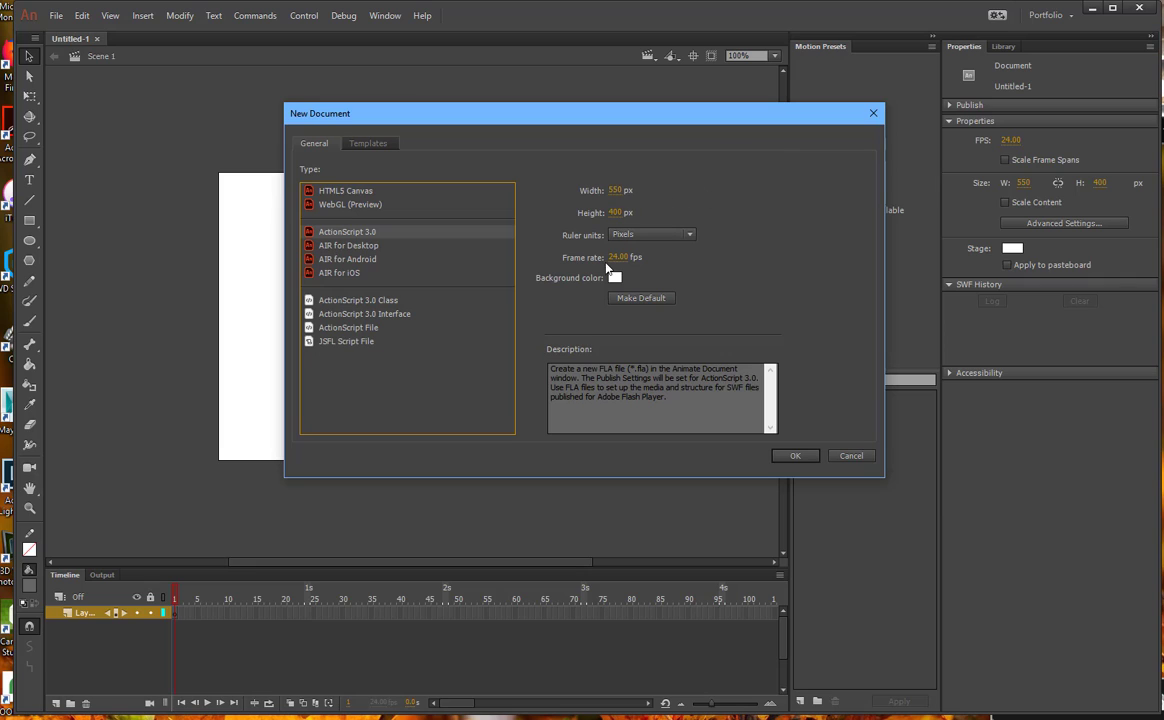
left_click(691, 235)
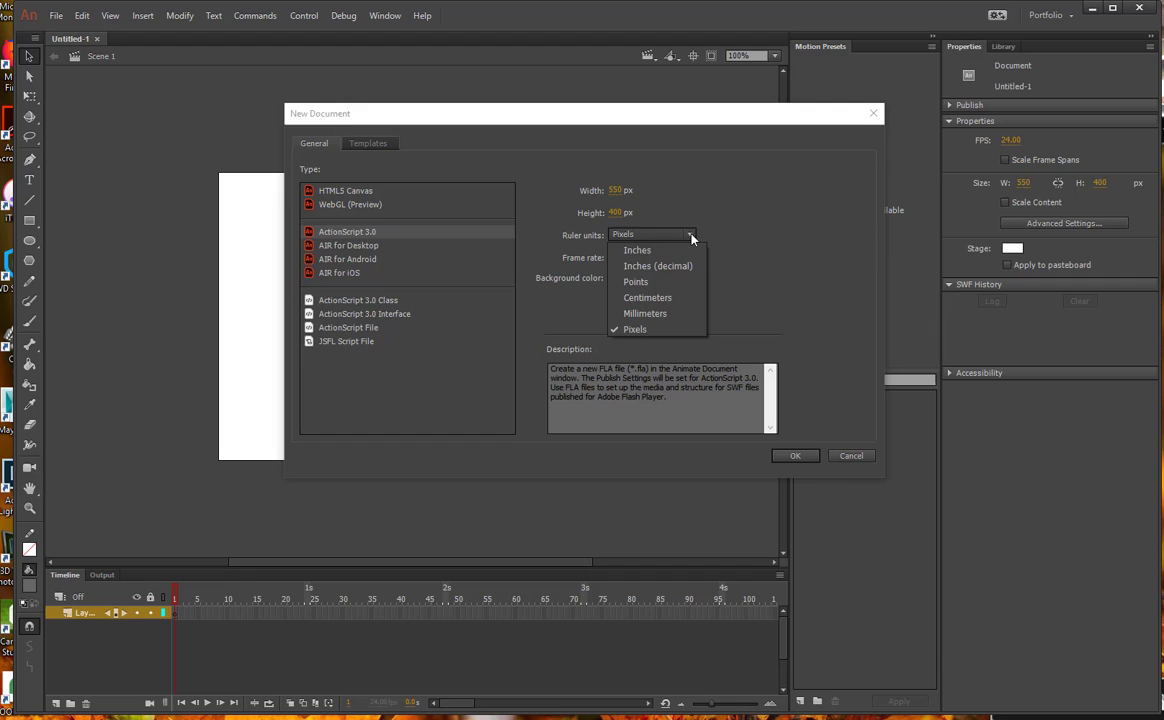
left_click(691, 235)
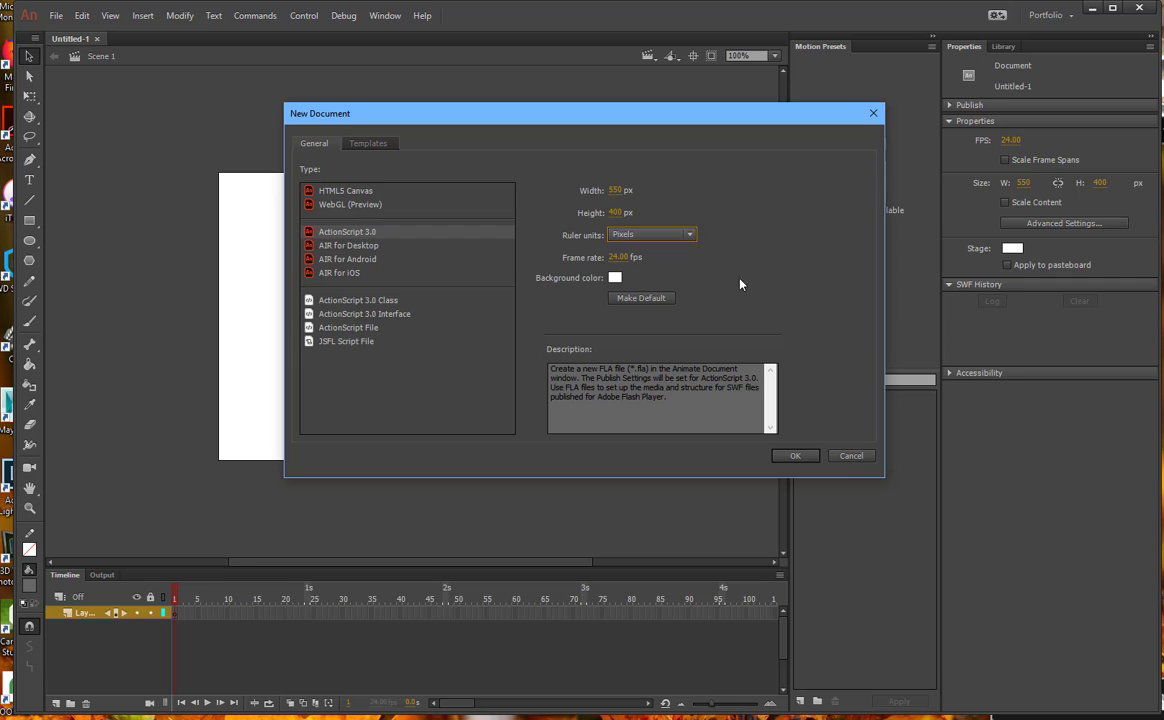
left_click(828, 455)
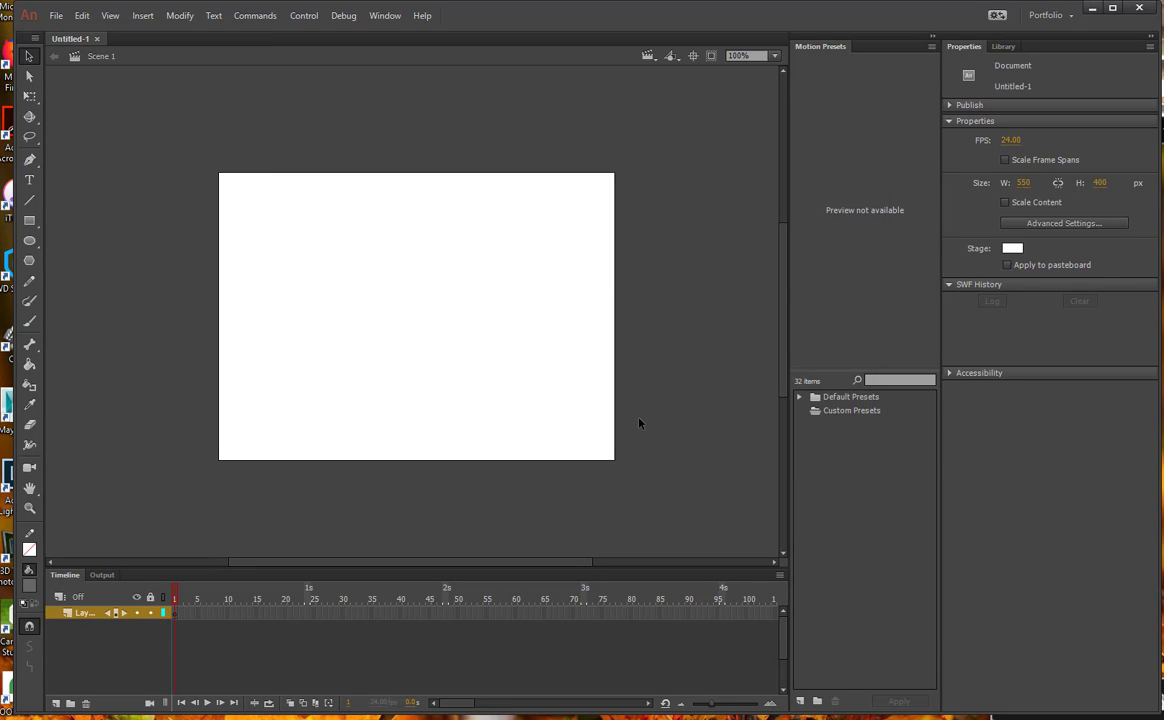
Save the new document as corvette.fla inside the Vette folder
left_click(56, 16)
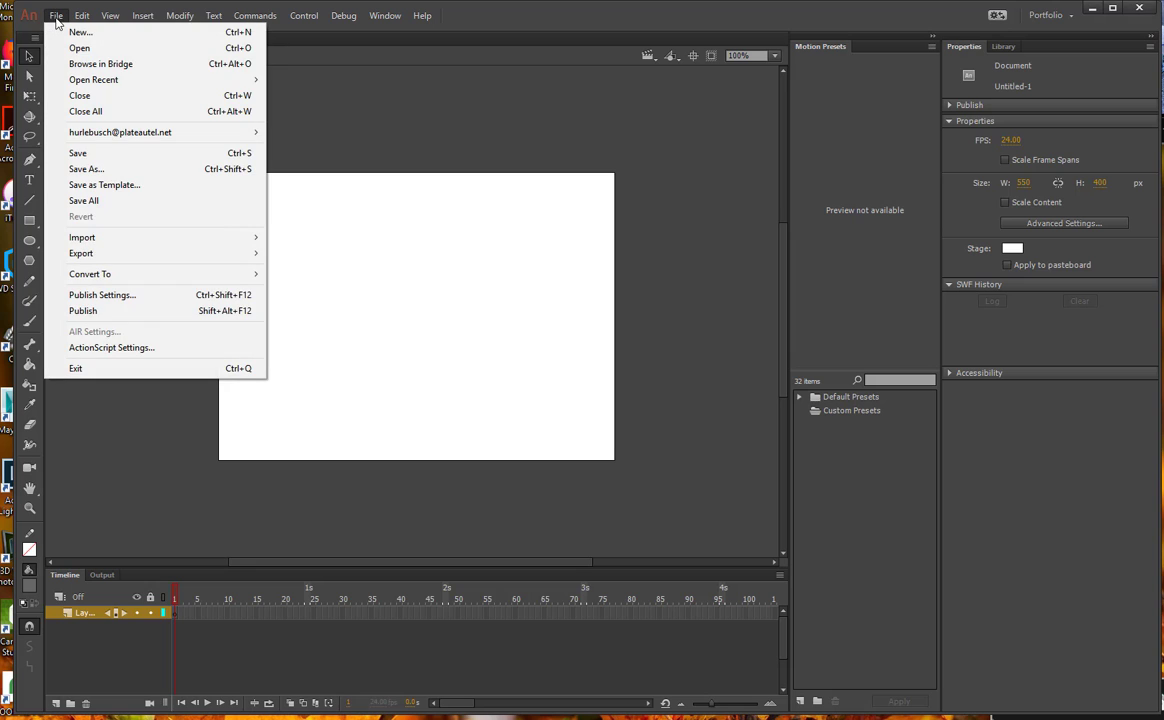
left_click(85, 155)
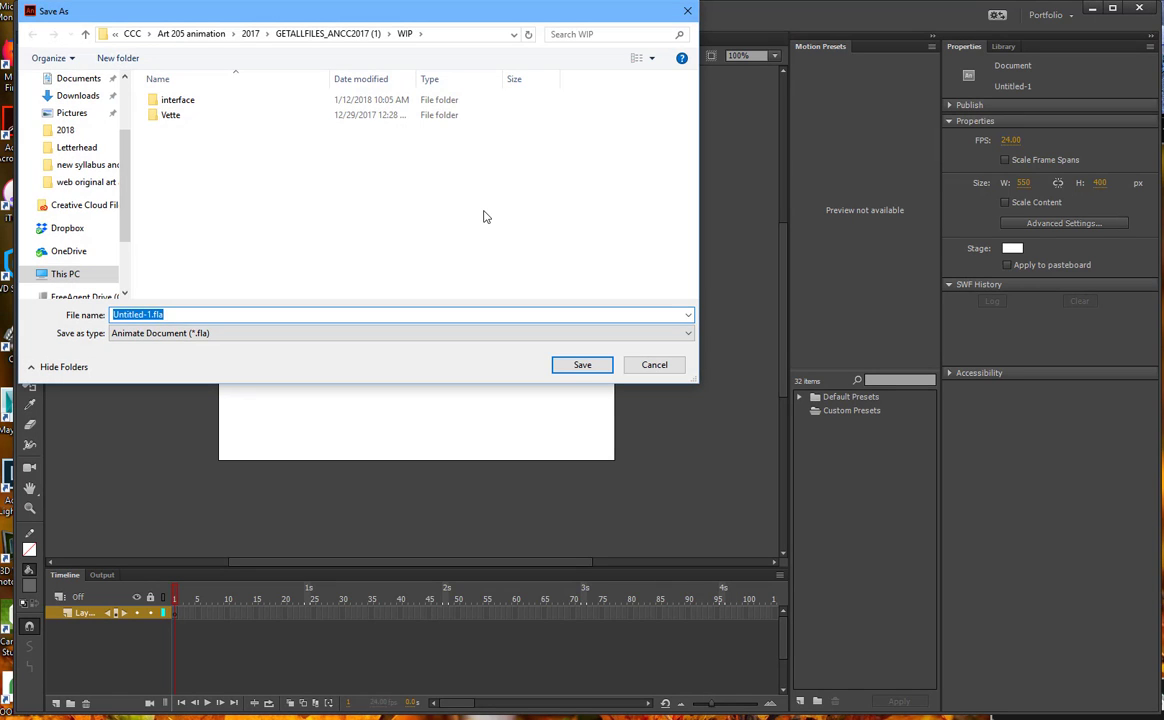
left_click(165, 116)
double_click(165, 116)
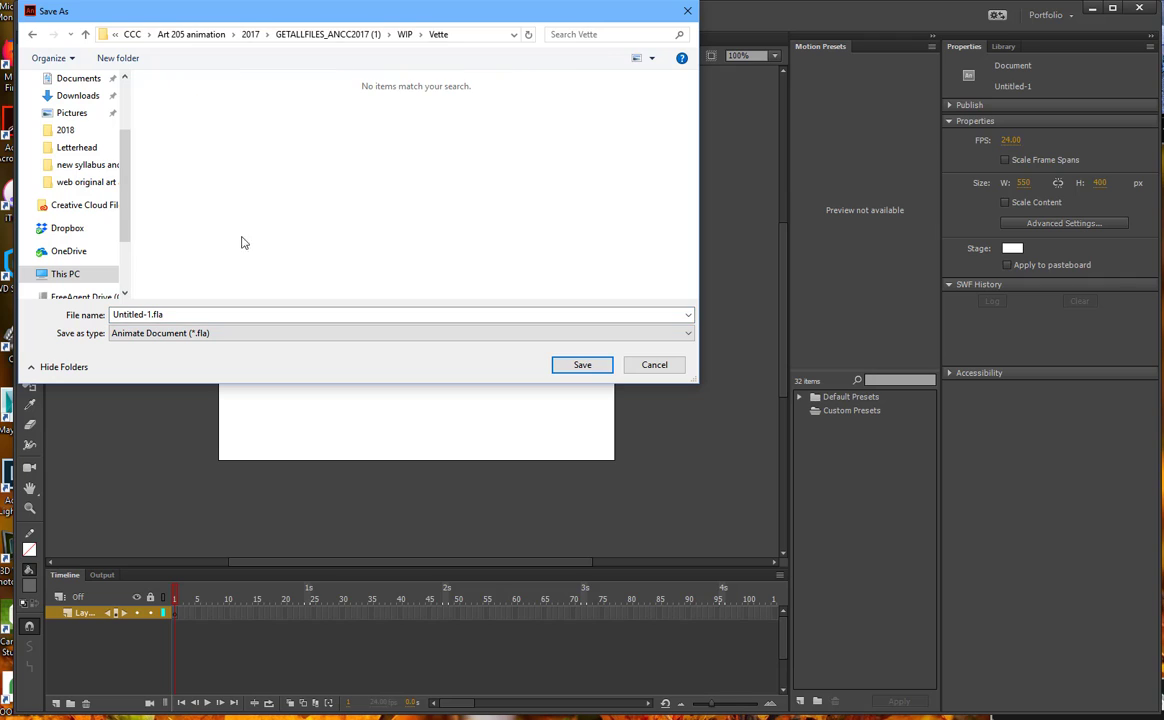
left_click(195, 316)
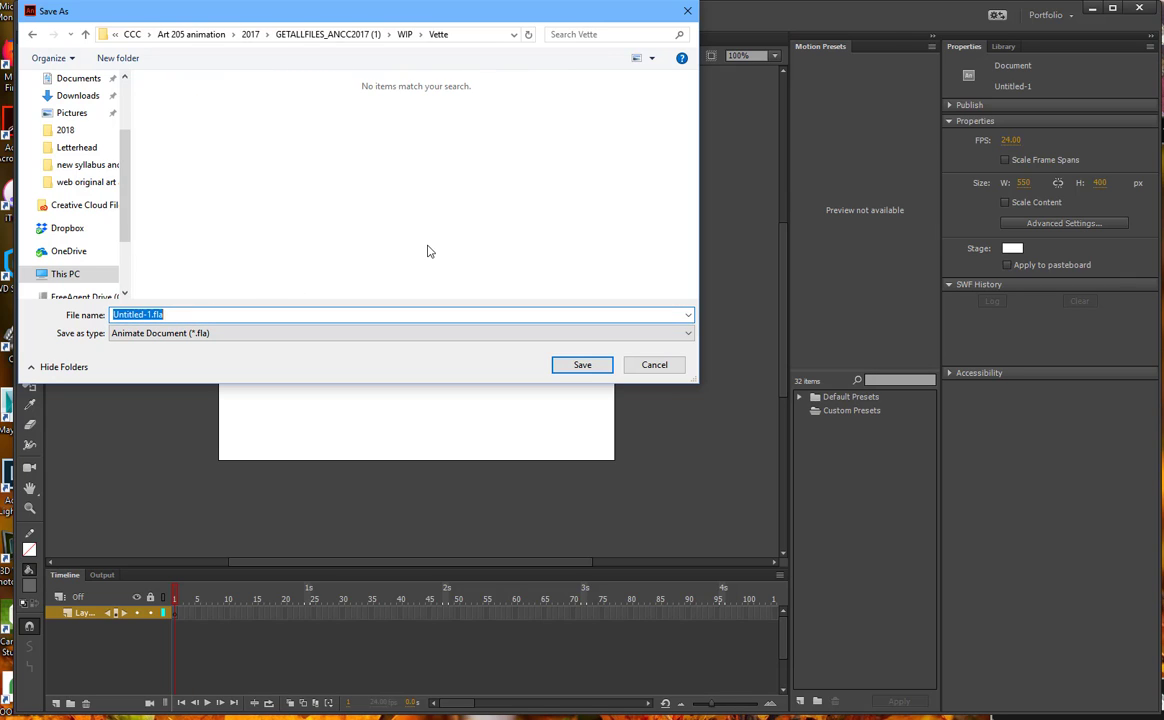
type("corvette")
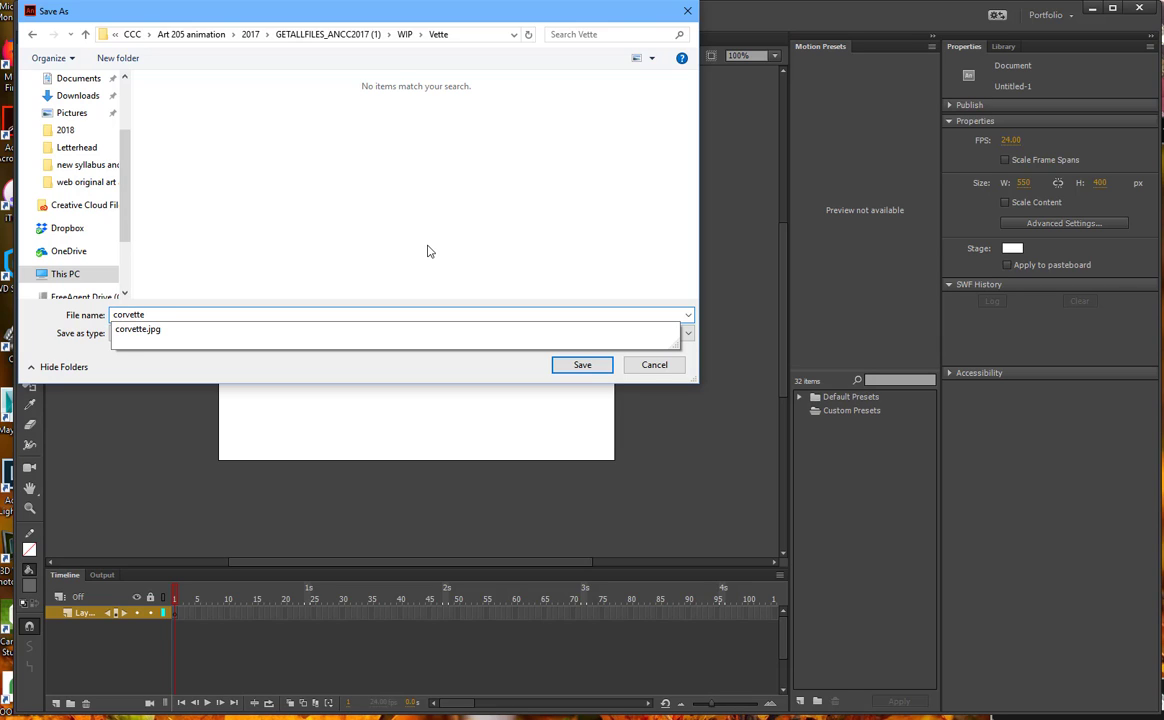
key("Escape")
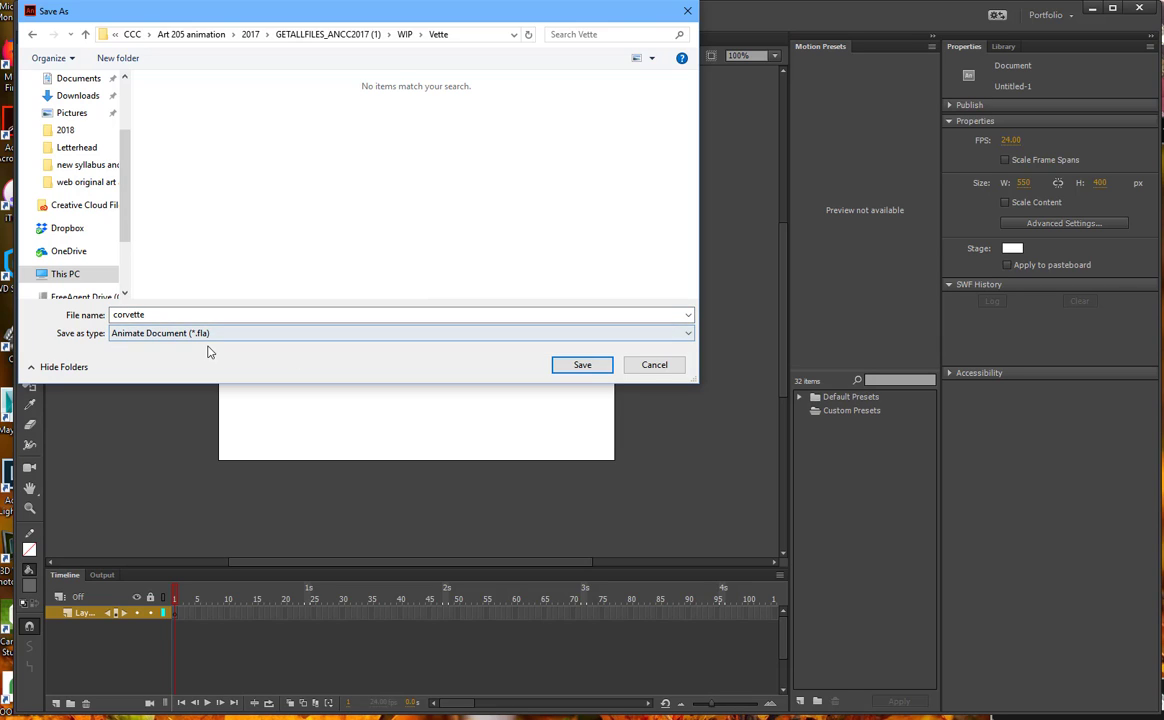
left_click(593, 375)
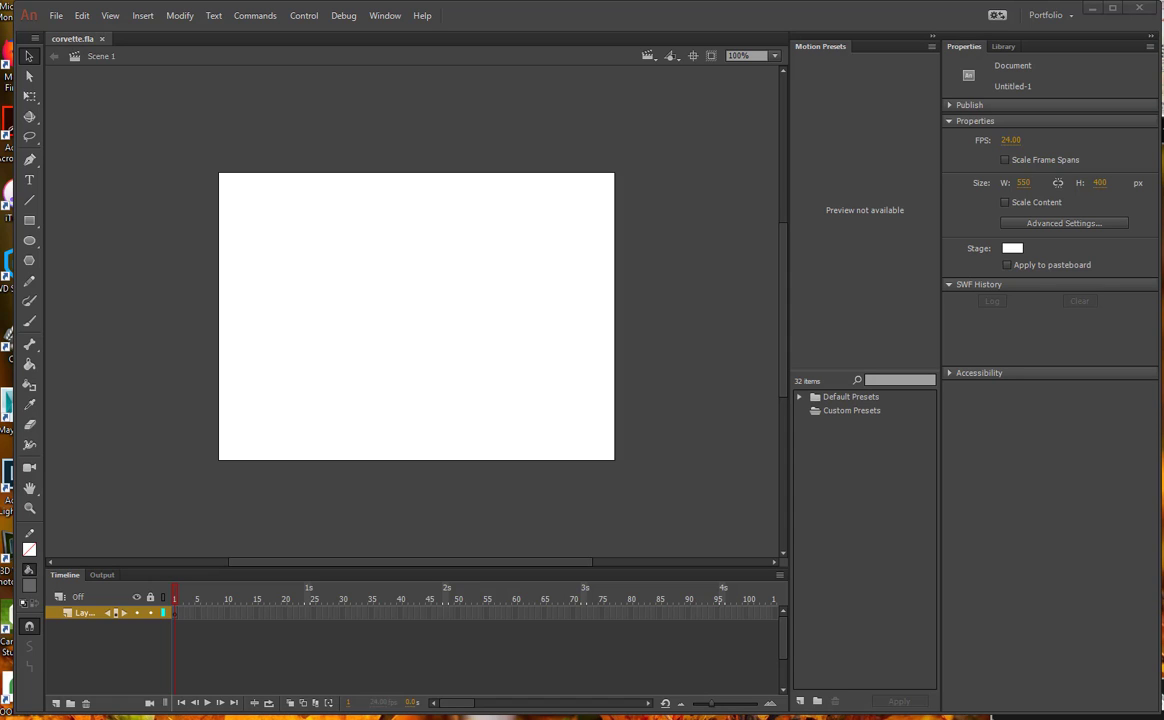
Import corvette.jpg from the Vette folder onto the stage
left_click(57, 18)
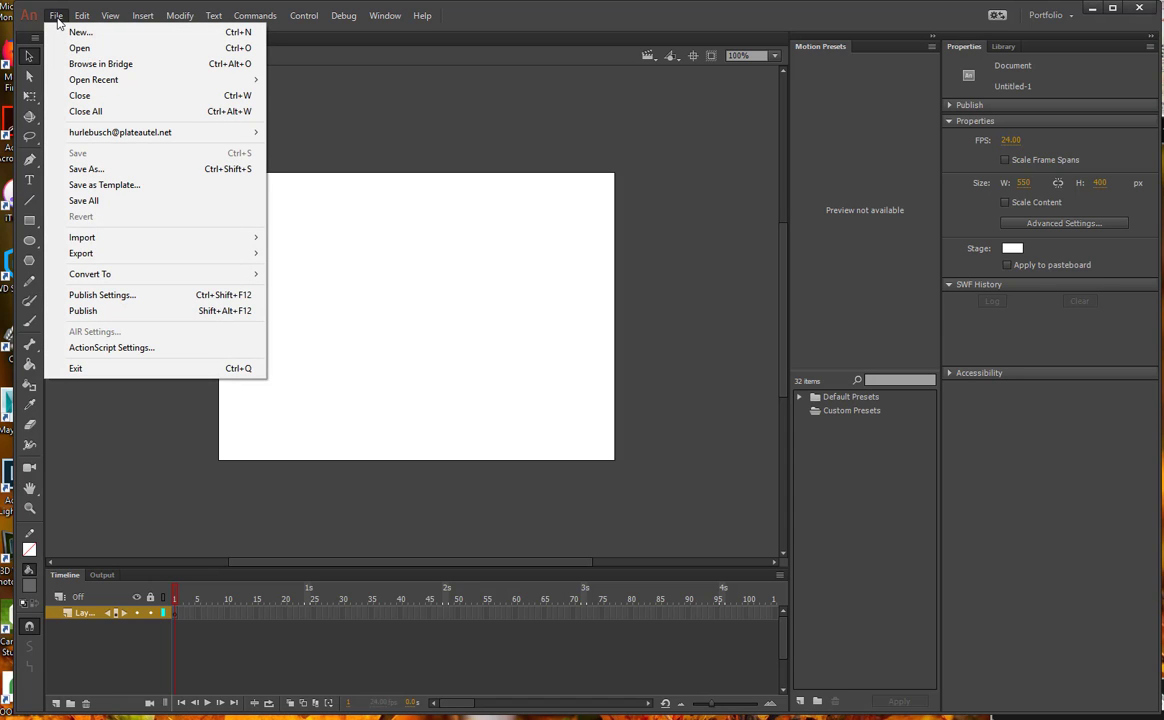
mouse_move(235, 237)
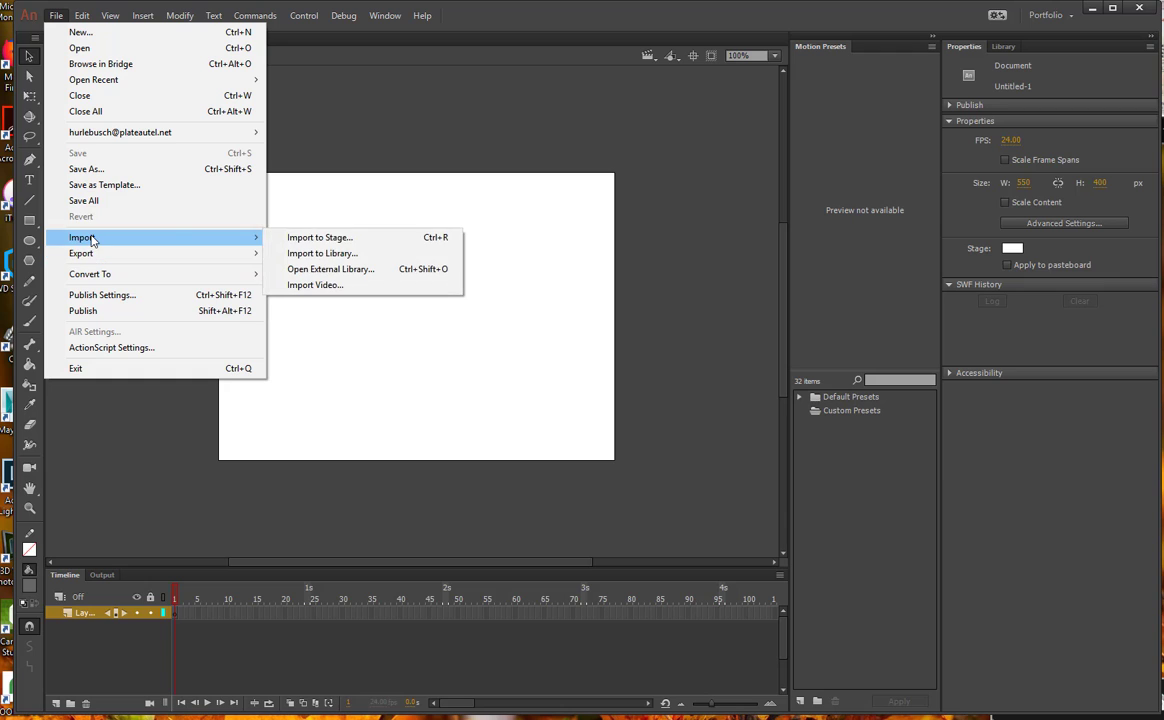
left_click(296, 240)
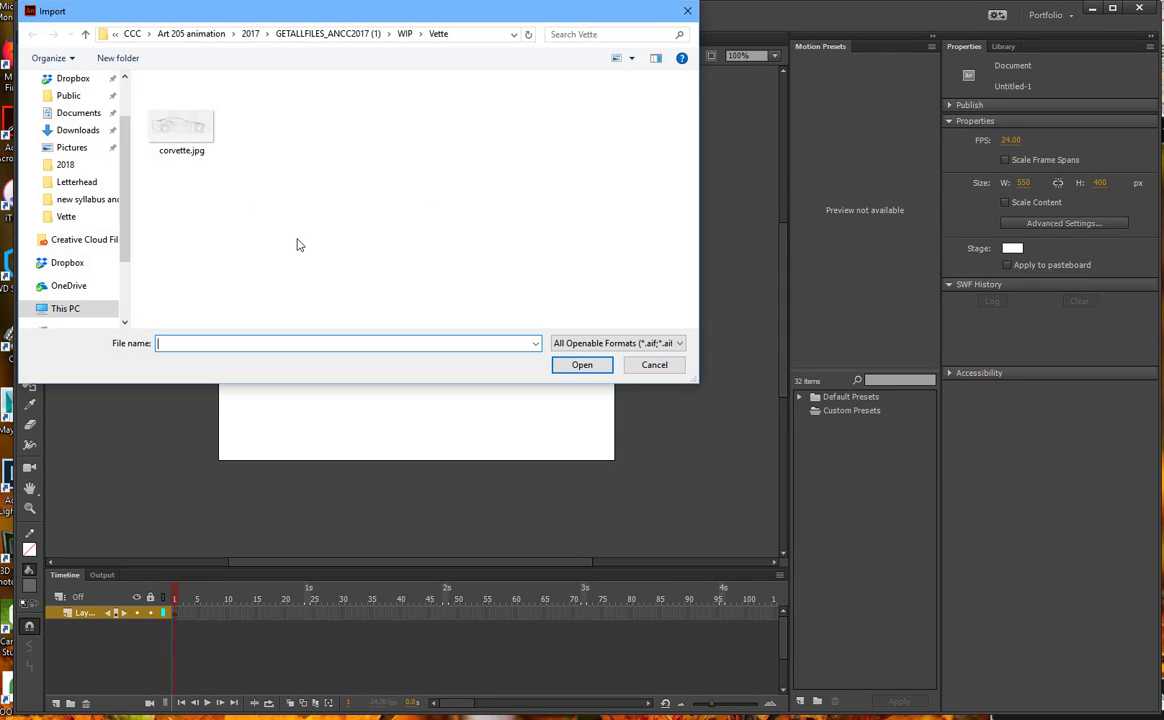
left_click(178, 124)
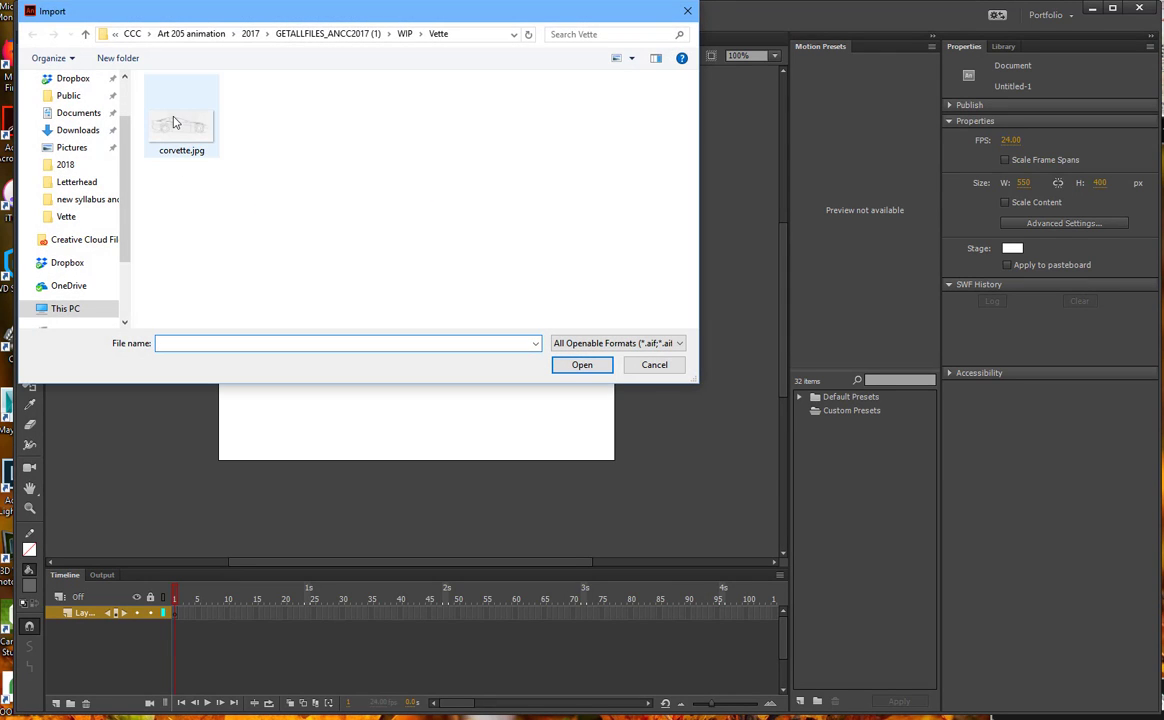
left_click(584, 365)
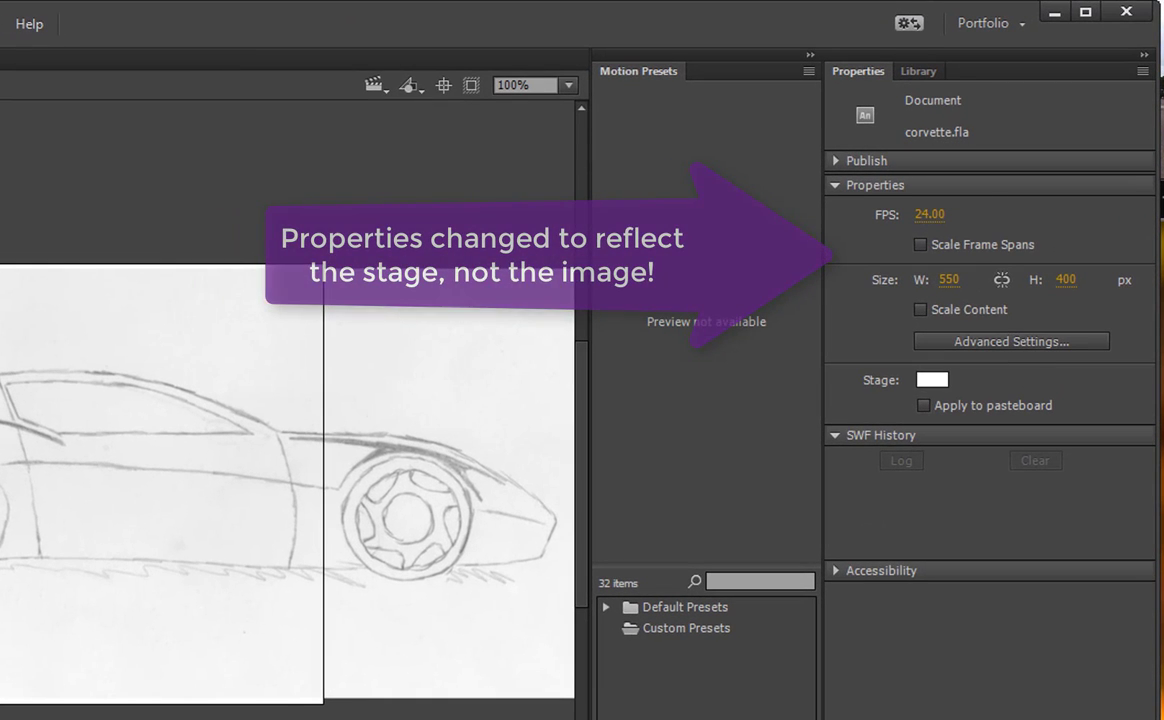
Set the stage width to 850 and height to 450 pixels in Properties
scroll(290, 480, "right", 3)
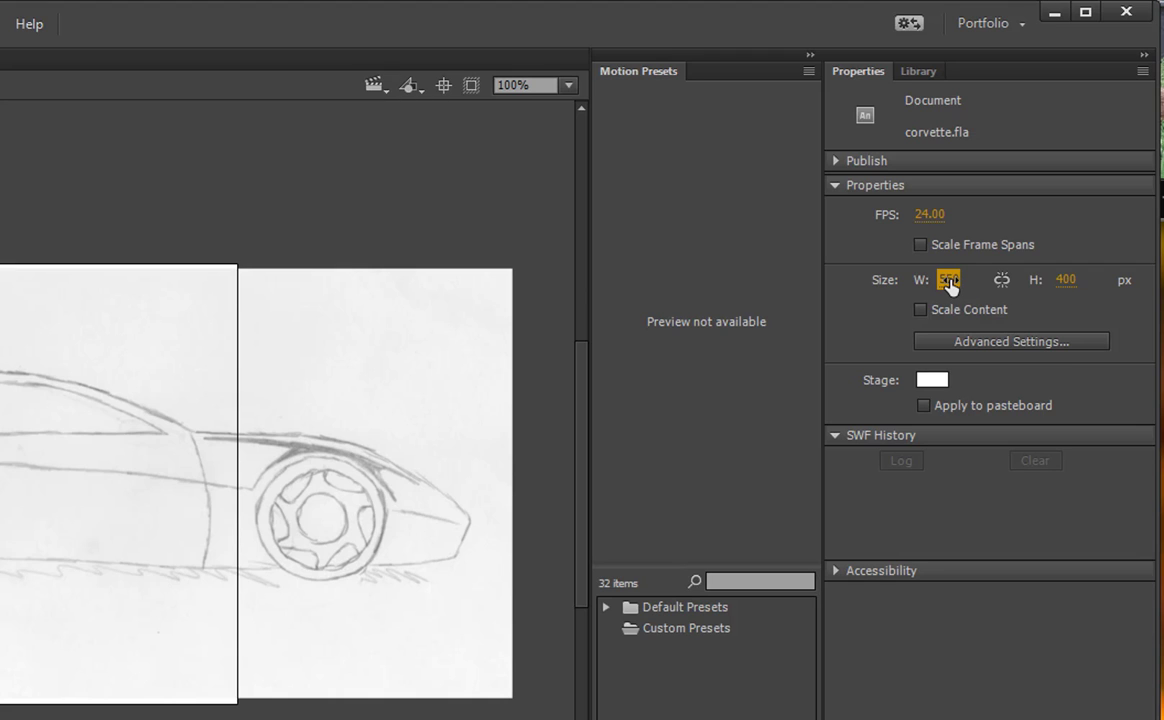
left_click_drag(949, 283, 981, 289)
left_click(946, 281)
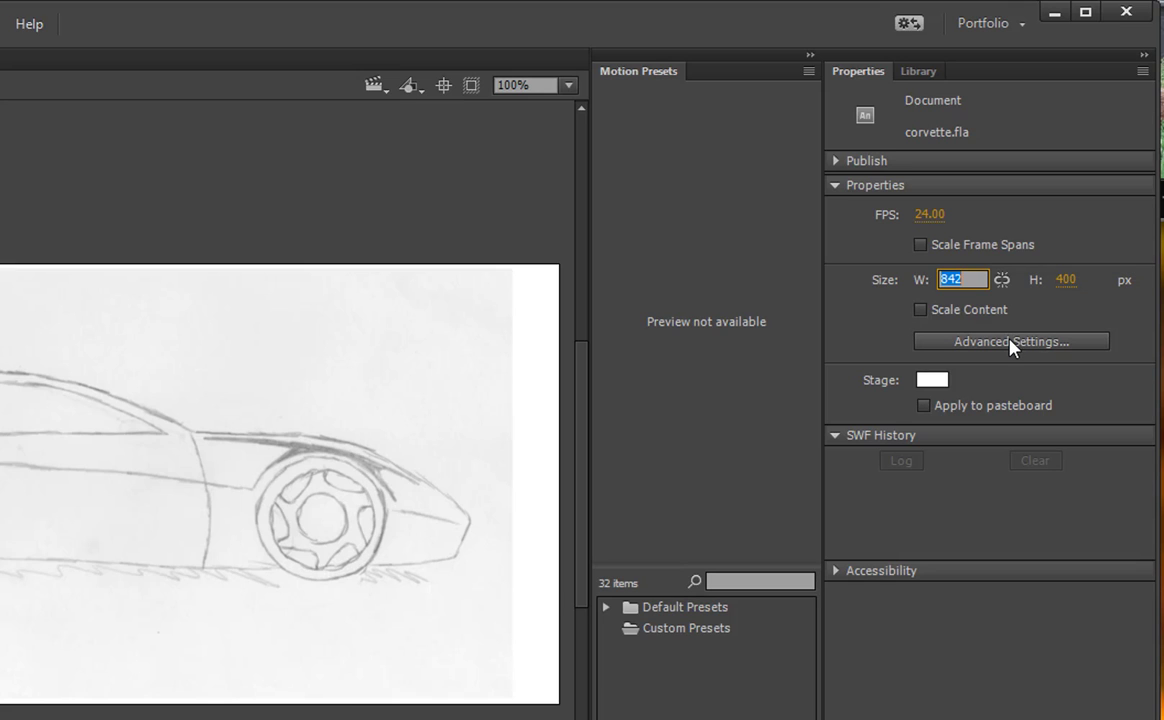
type("850")
key("Return")
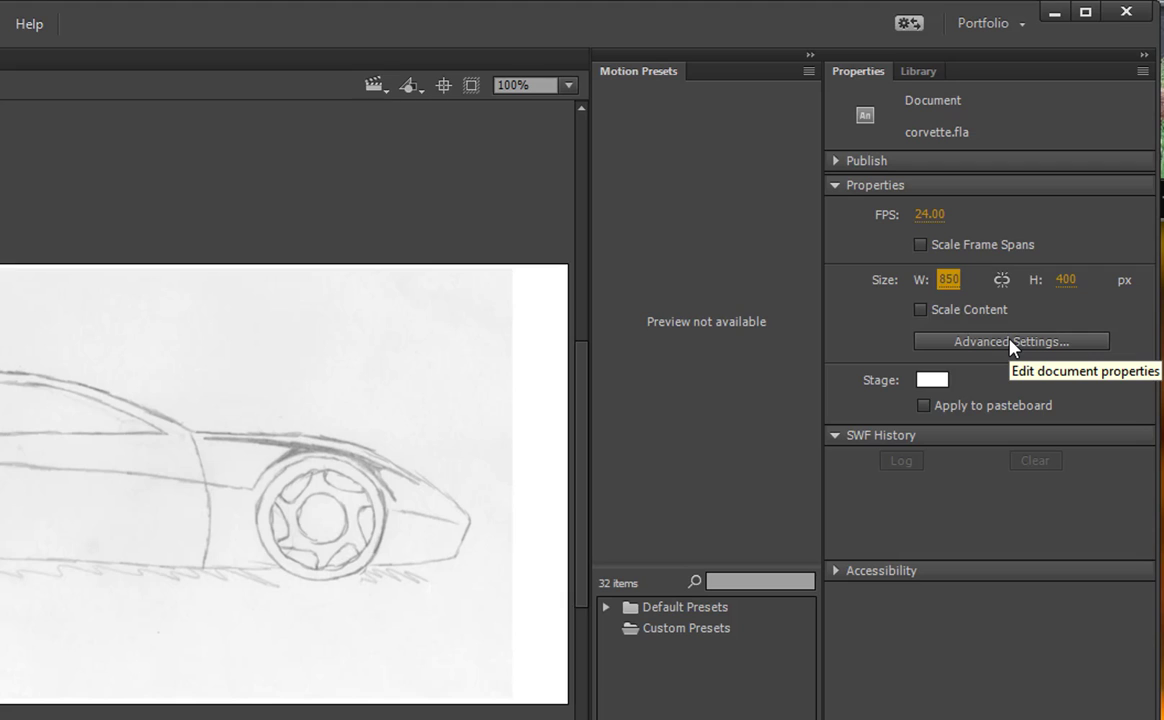
left_click(1067, 282)
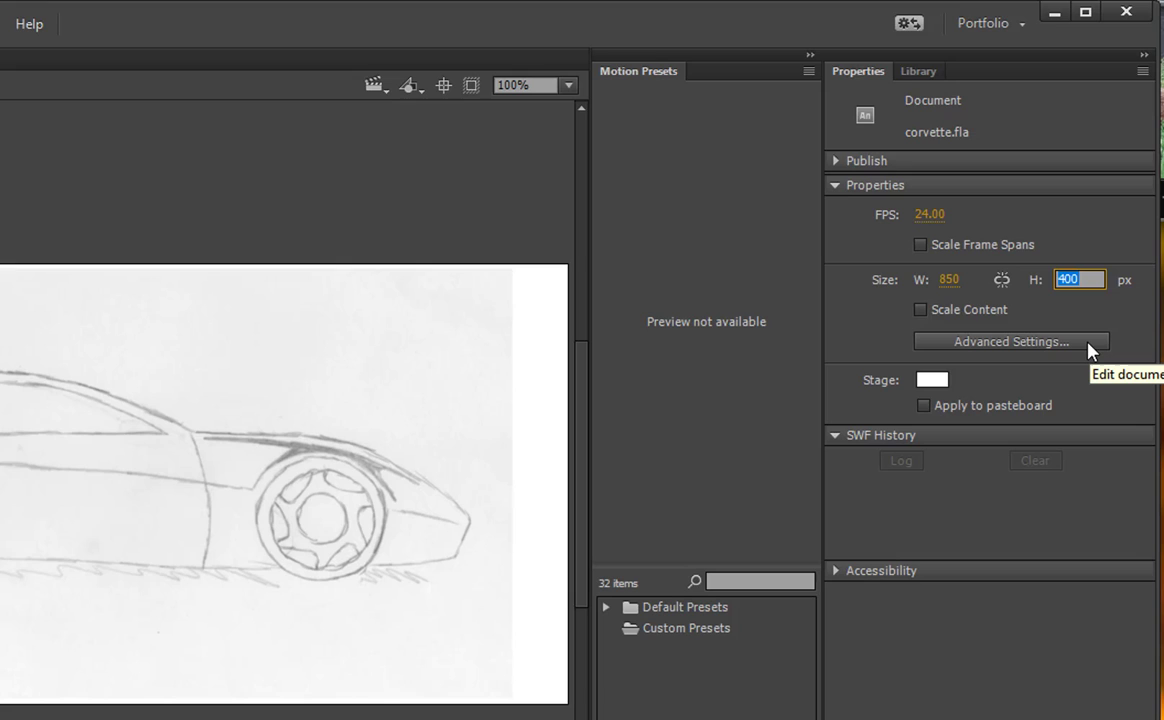
type("450.")
key("Return")
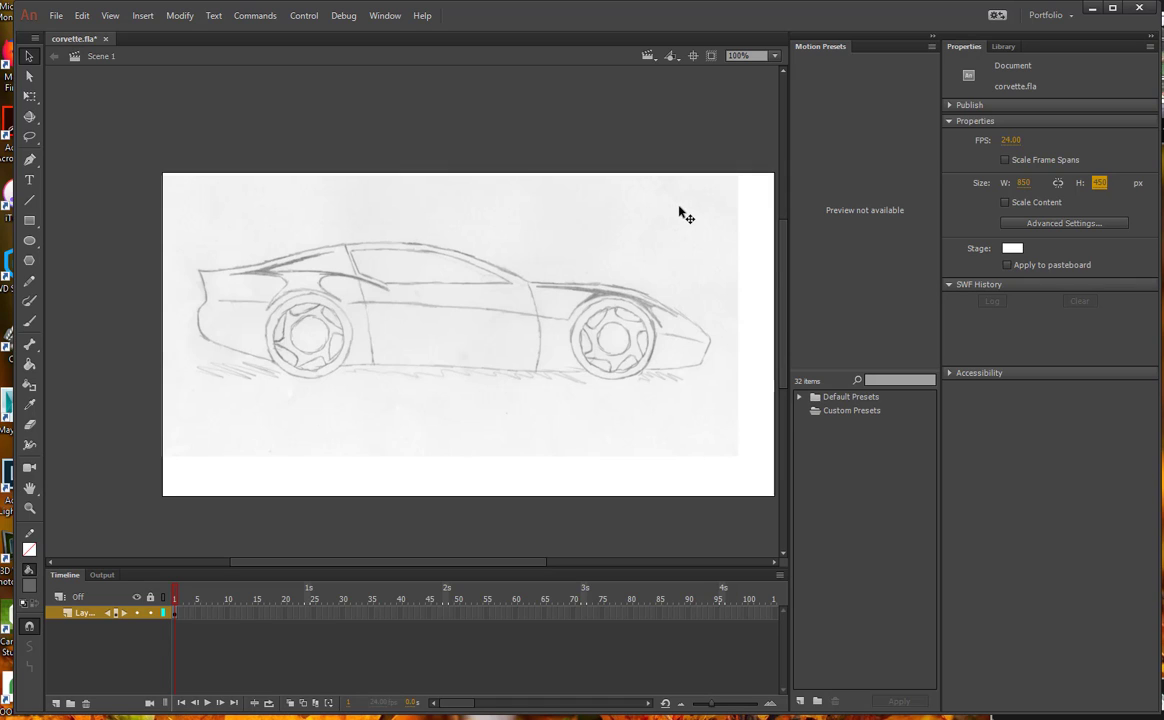
Fit the stage in the window and centre the corvette bitmap horizontally and vertically using the Align panel
left_click(774, 55)
left_click(770, 72)
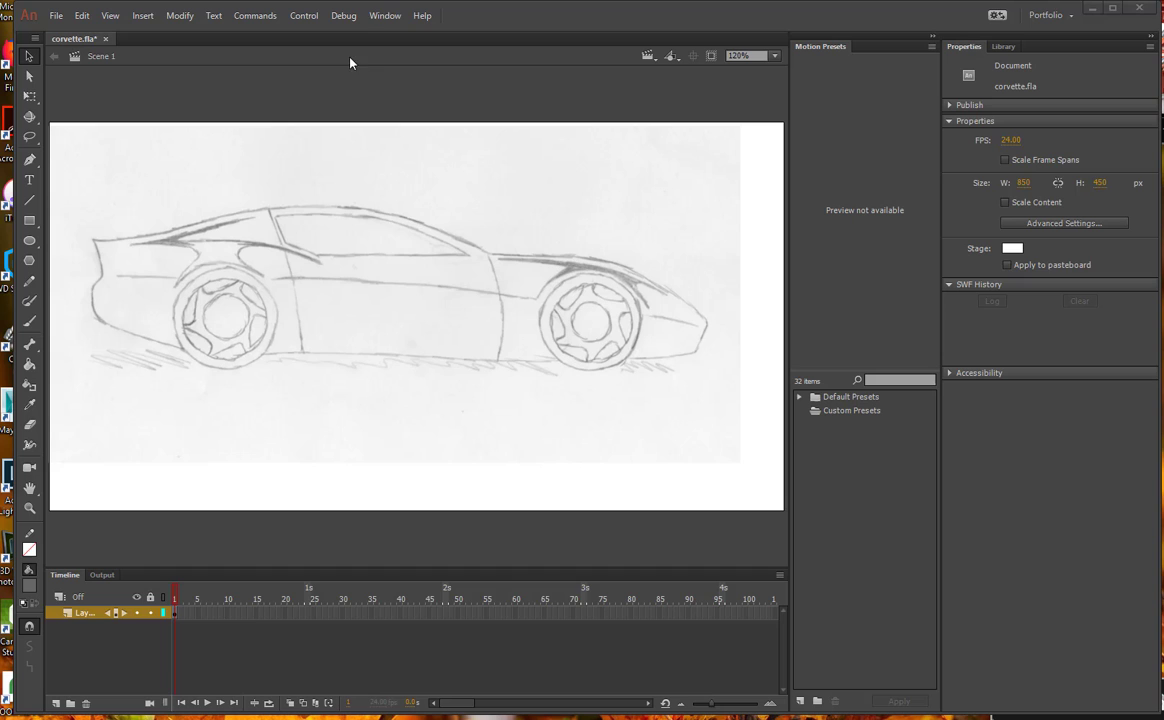
left_click(380, 16)
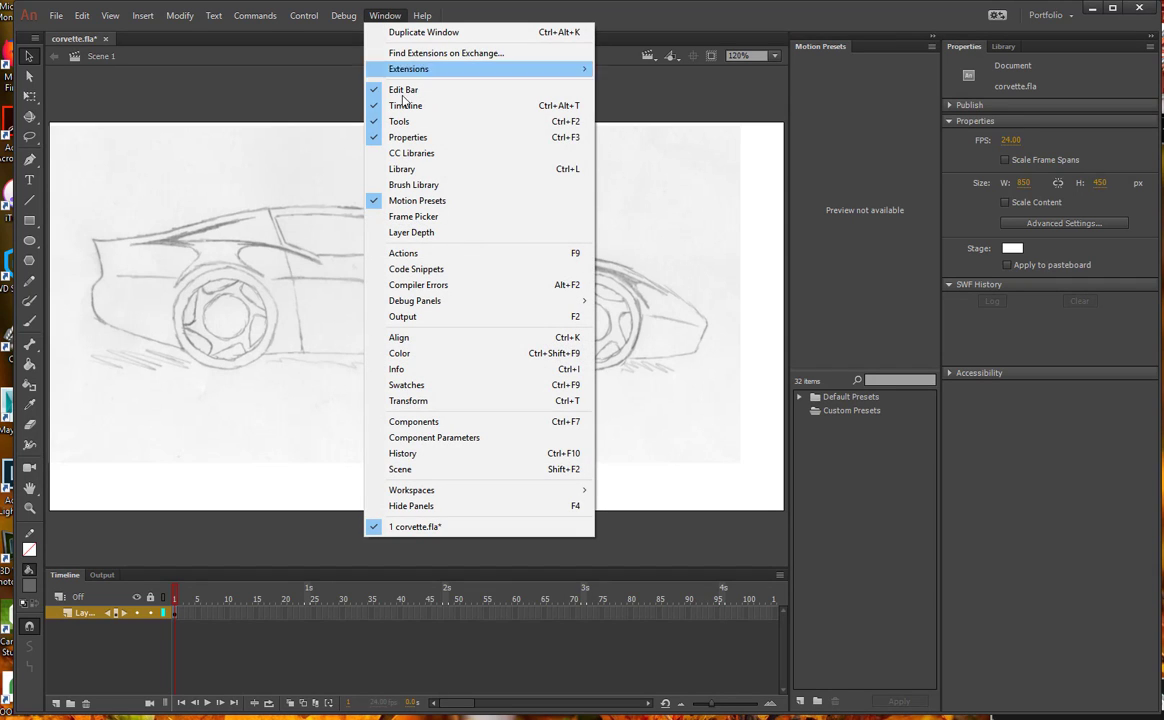
left_click(403, 340)
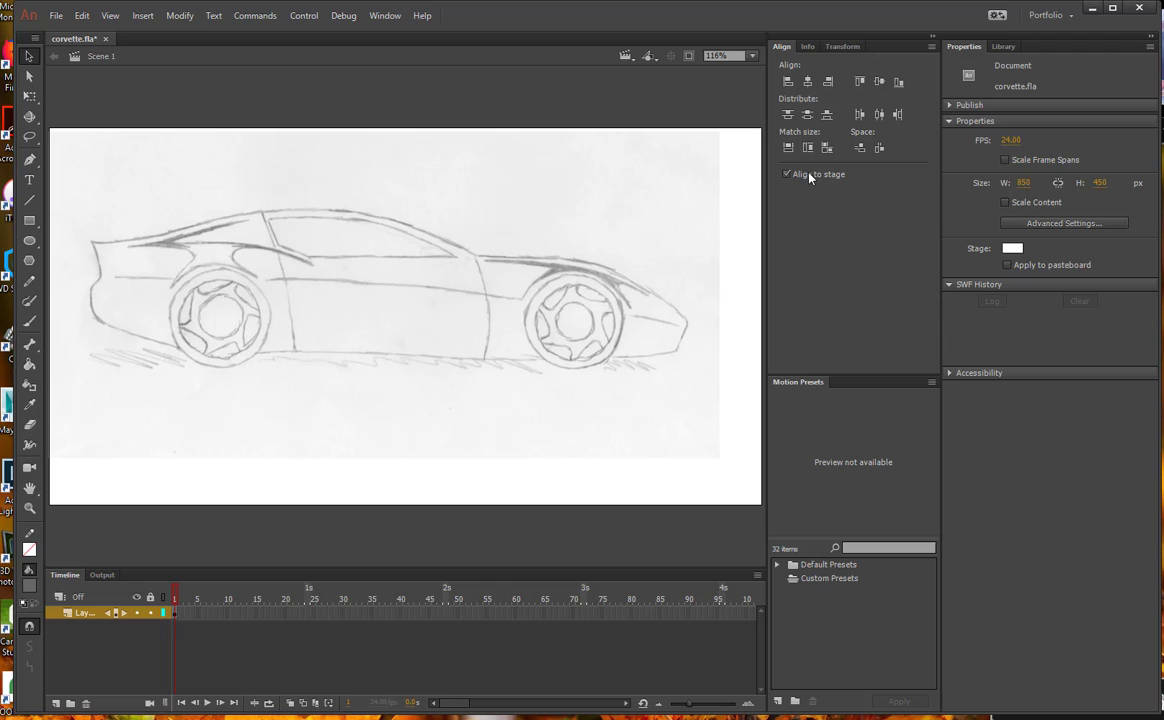
left_click(343, 297)
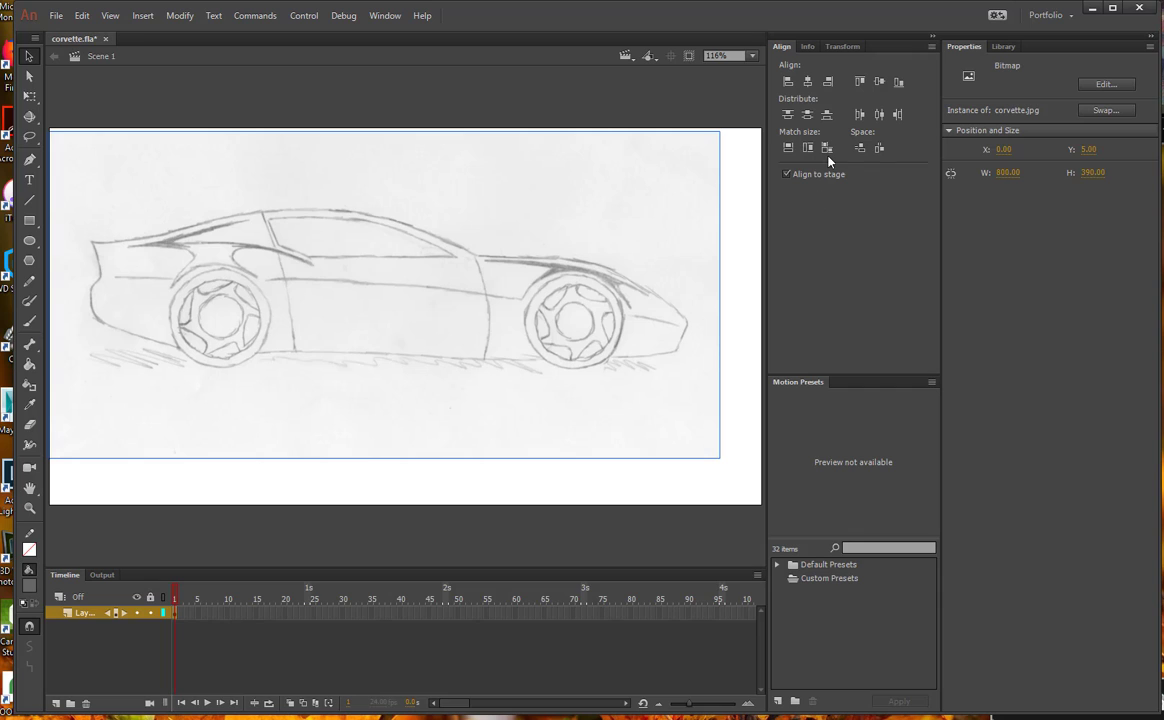
left_click(809, 81)
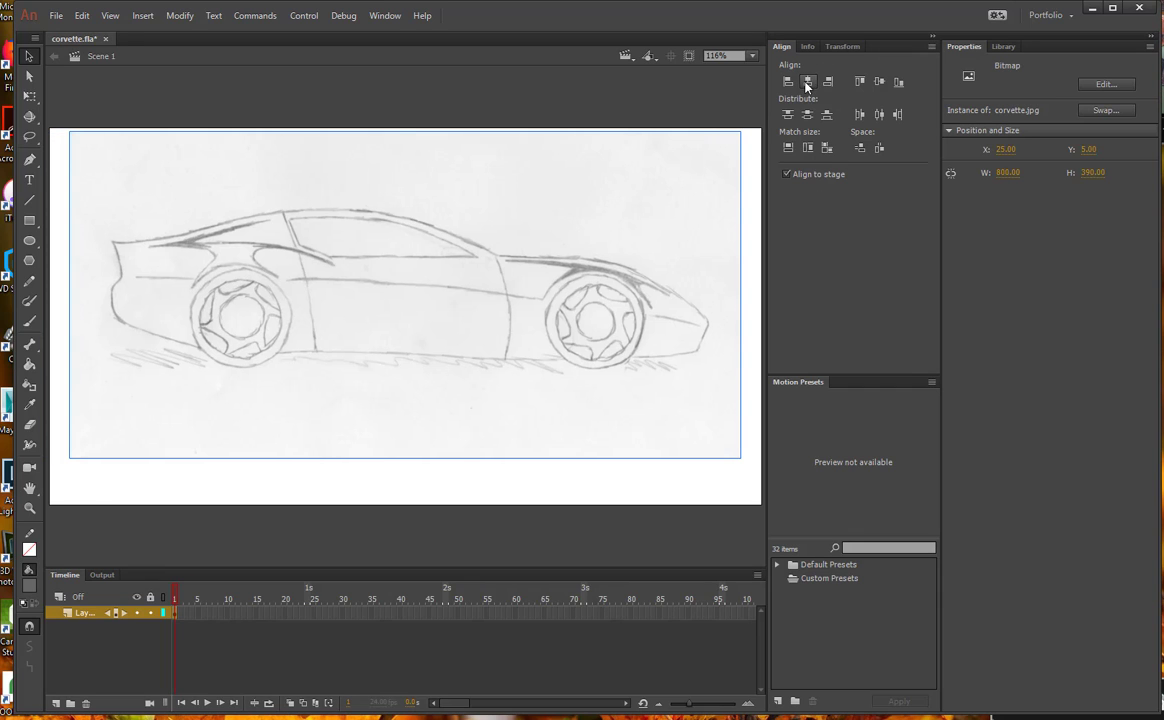
left_click(879, 81)
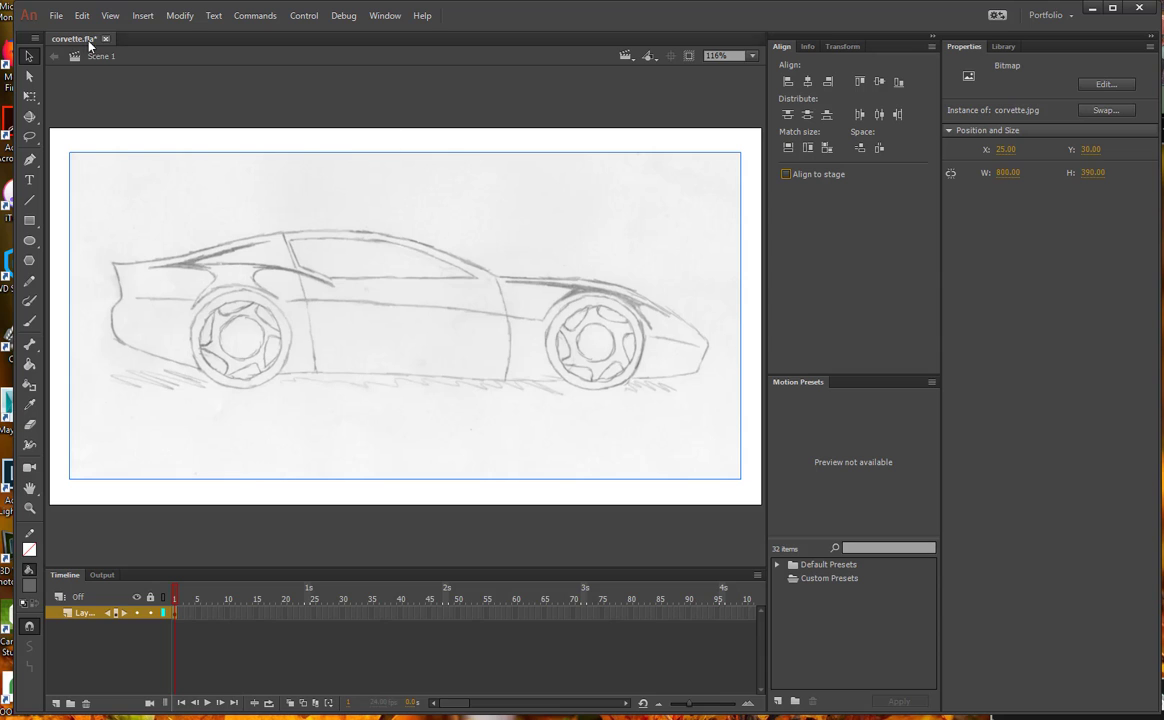
Save corvette.fla and rename the only timeline layer to 'sketch'
left_click(56, 15)
left_click(76, 152)
left_click(82, 617)
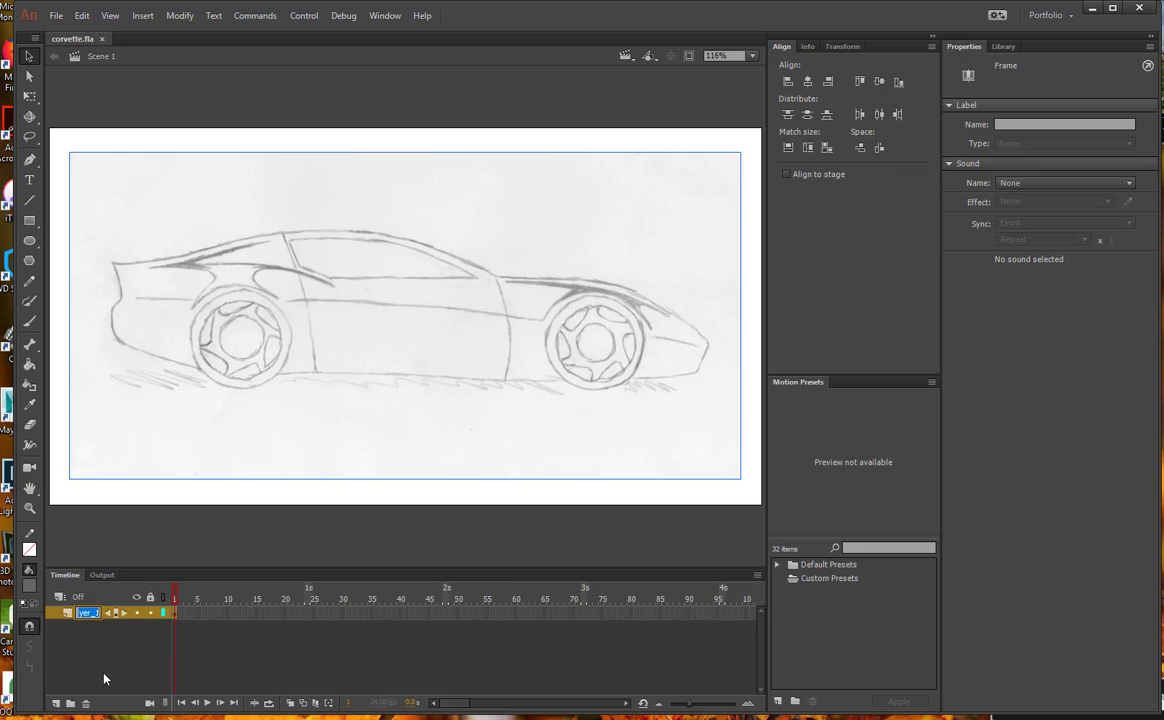
type("sketch")
key("Return")
Add two new layers above sketch named 'Window' and 'Body'
left_click(57, 704)
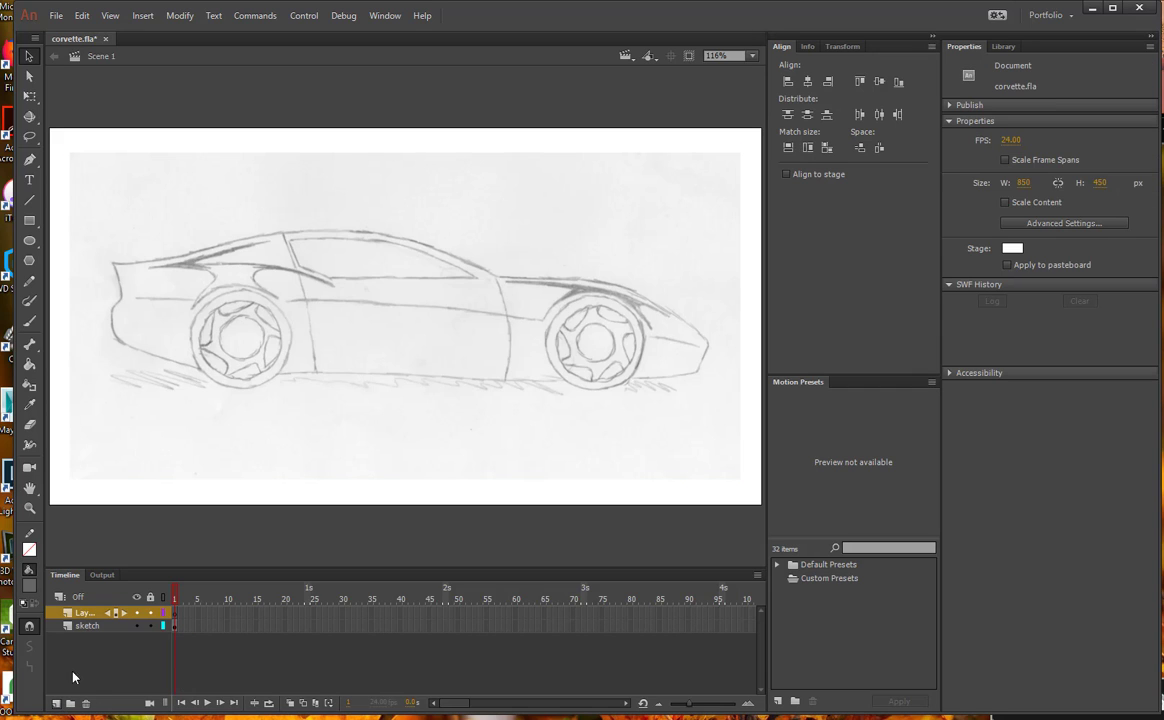
double_click(86, 613)
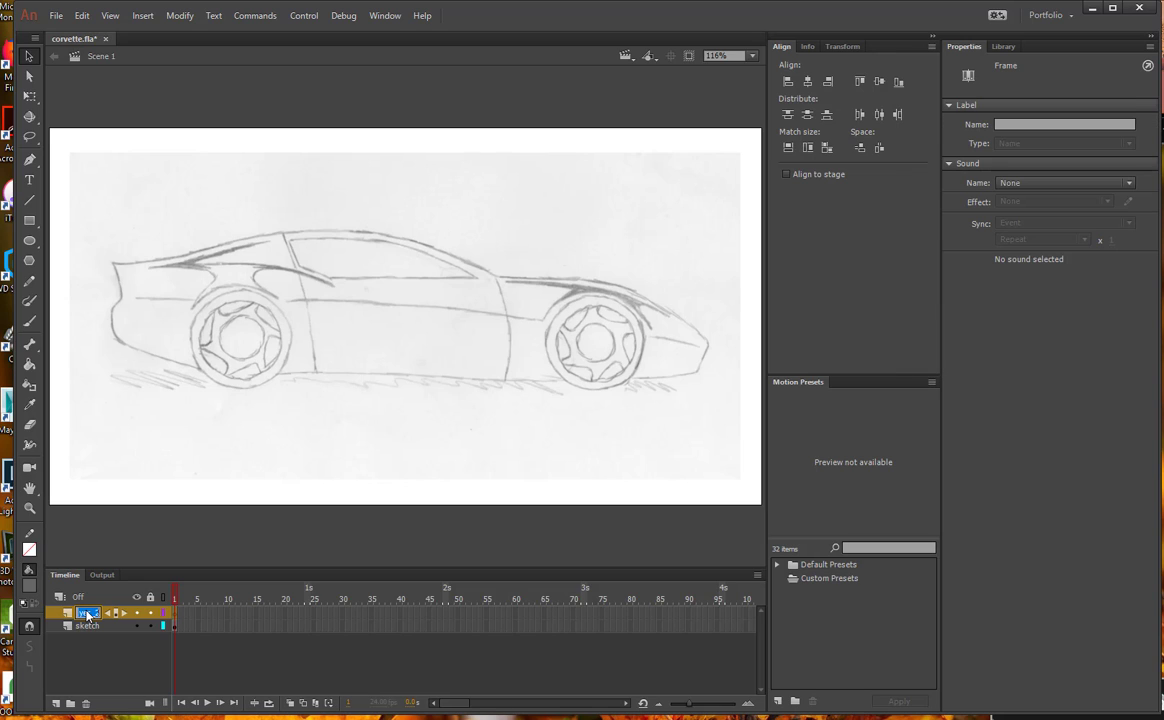
type("Window")
key("Return")
left_click(57, 703)
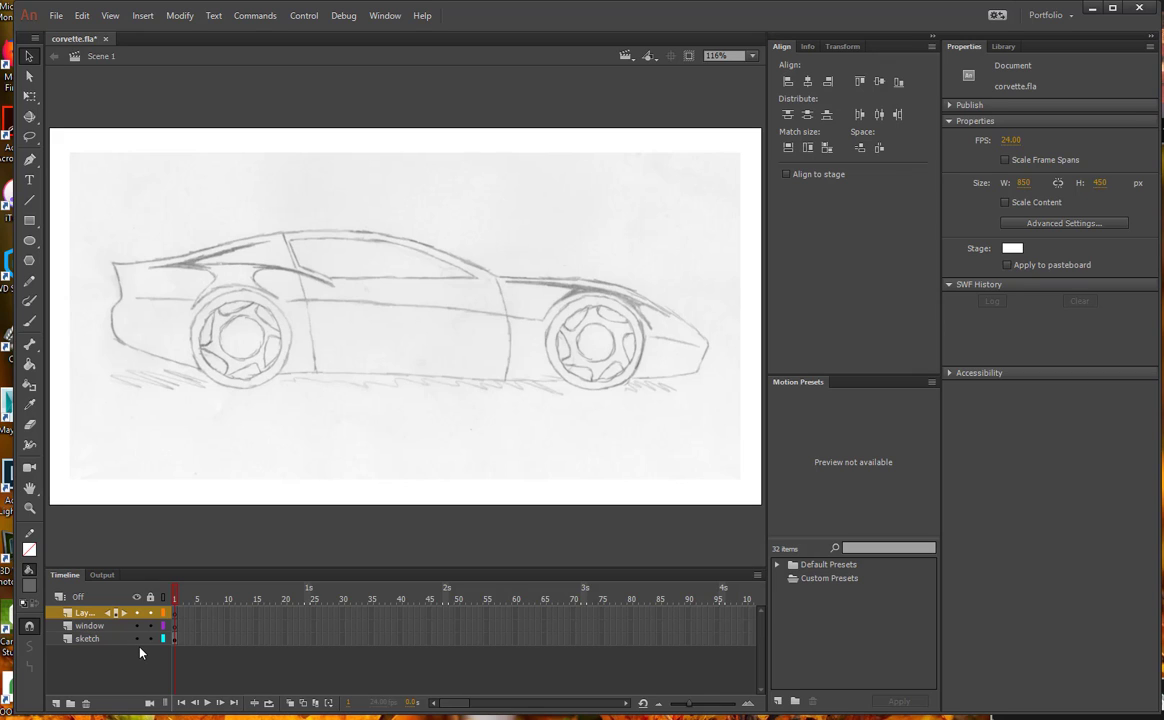
double_click(85, 612)
type("Body")
key("Return")
Add three more layers for wheels, door and one further part
left_click(57, 703)
double_click(85, 612)
type("whee")
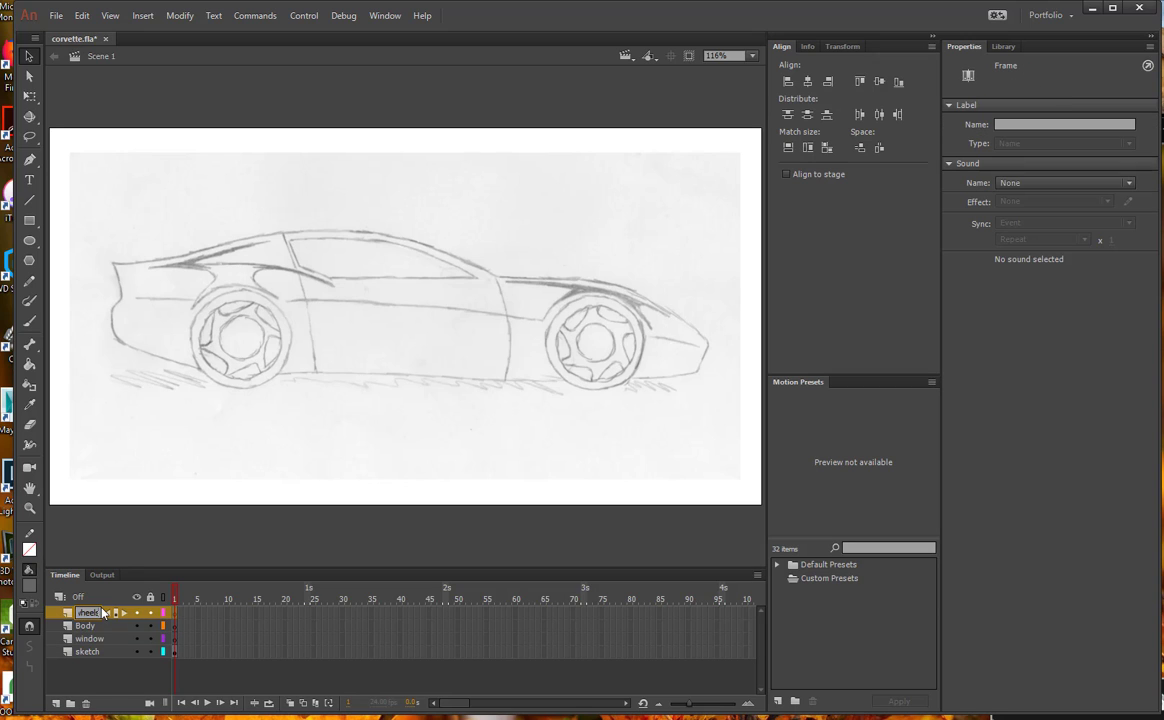
type("ls")
left_click(57, 703)
double_click(85, 612)
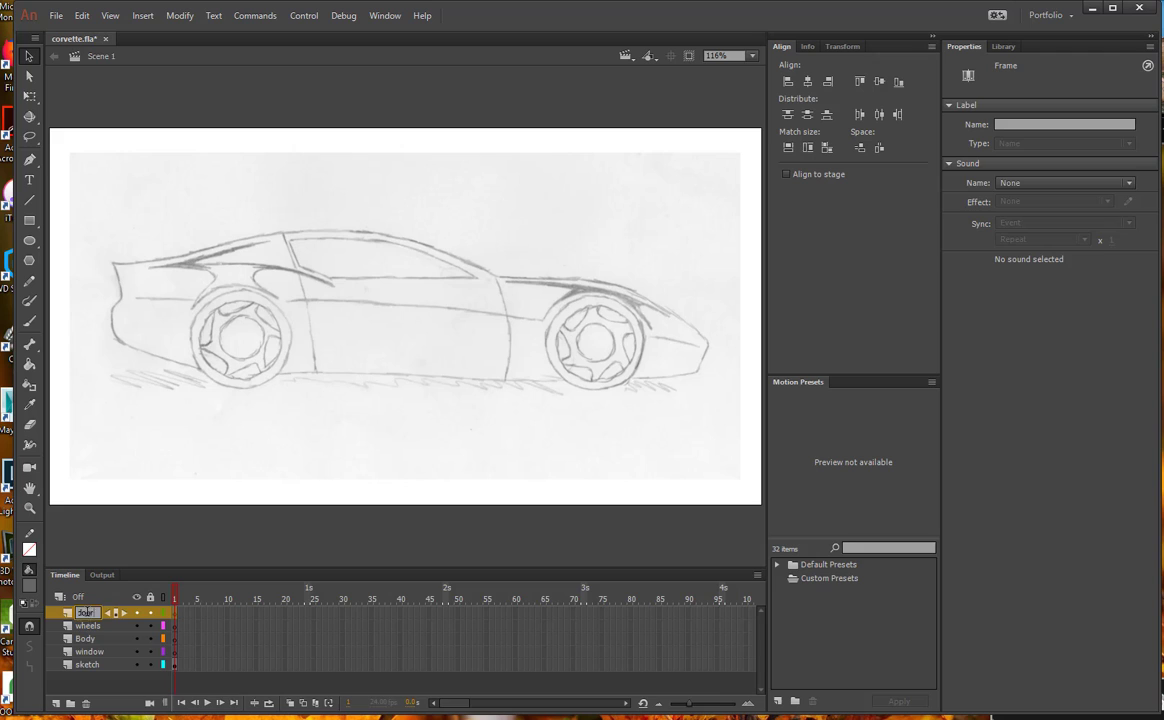
key("Return")
left_click(57, 703)
double_click(86, 612)
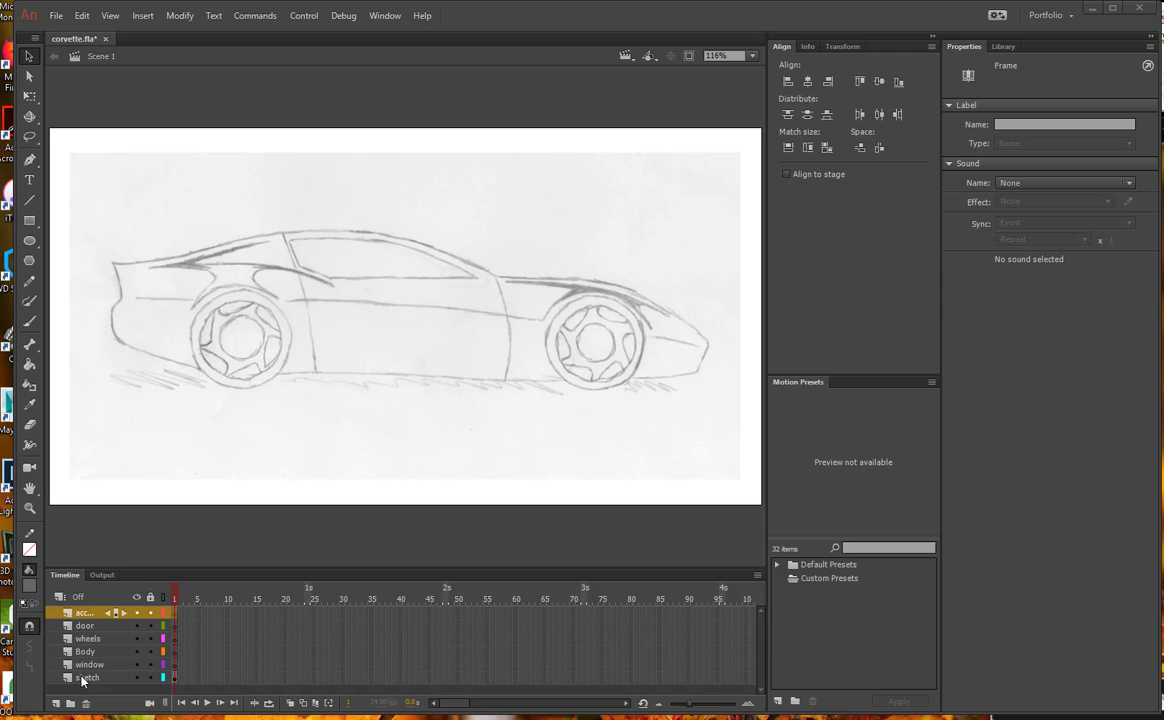
Lock the sketch layer and save the file
left_click(150, 679)
left_click(56, 15)
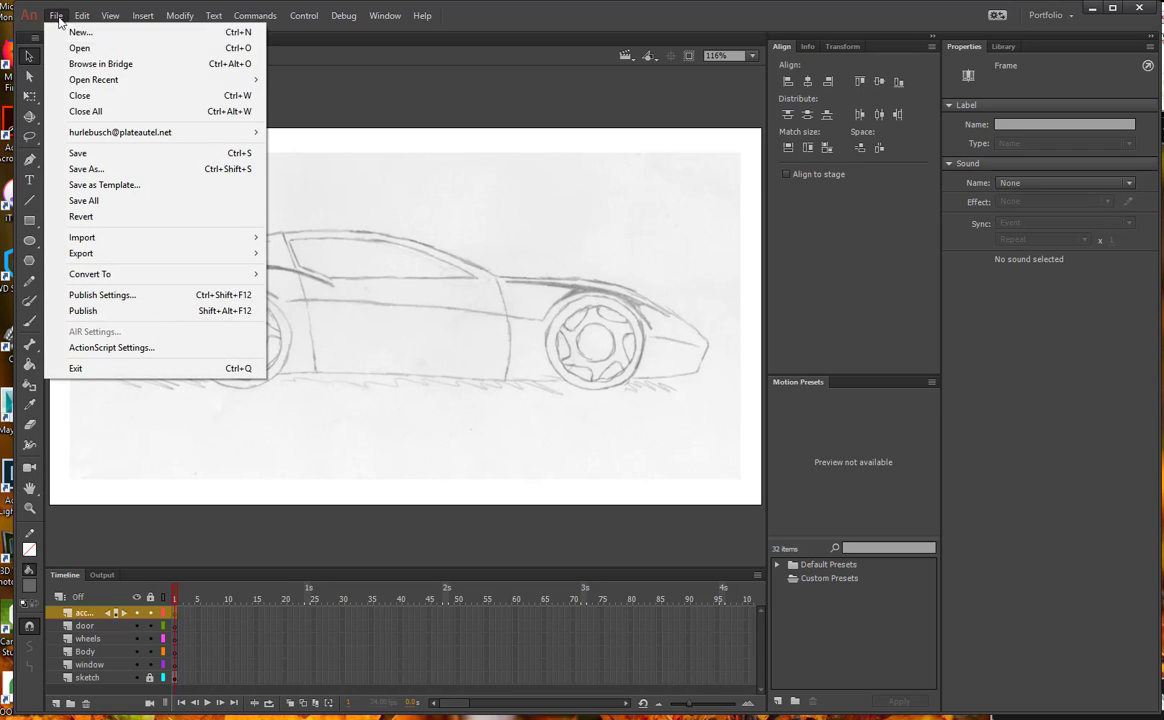
left_click(88, 153)
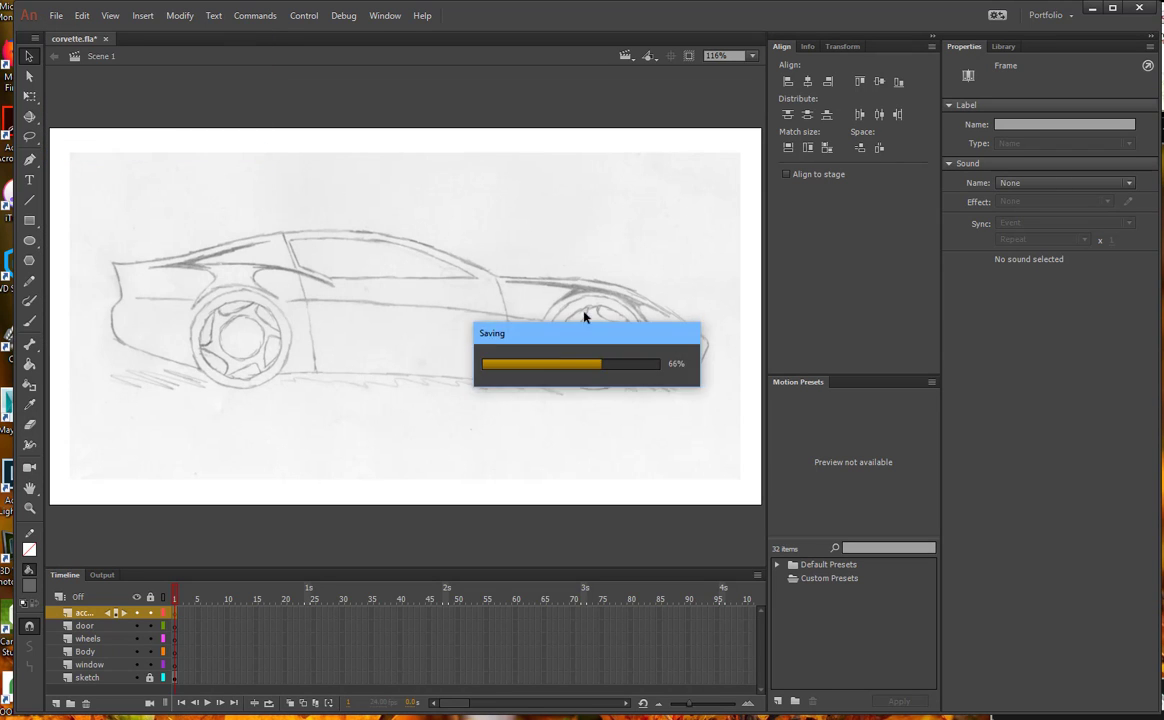